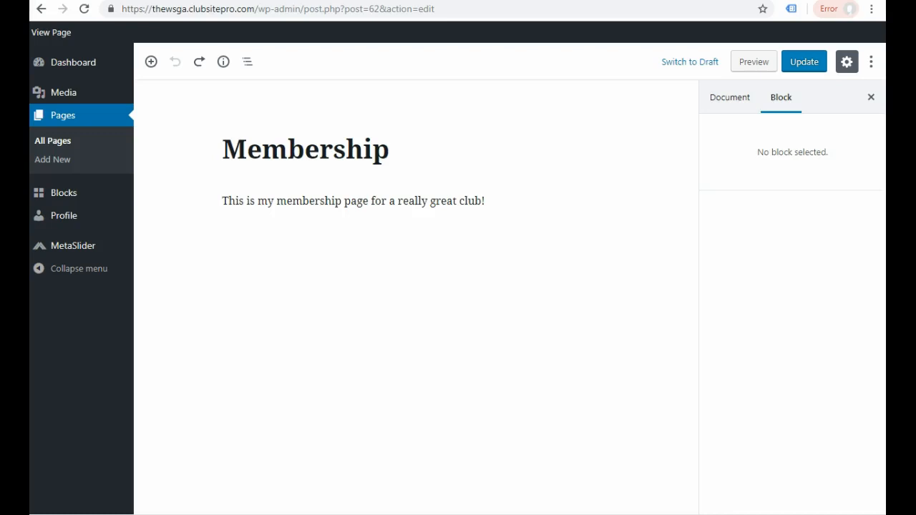
# - Insert a new paragraph block above the membership text reading "This is another block."
pyautogui.click(58, 496)
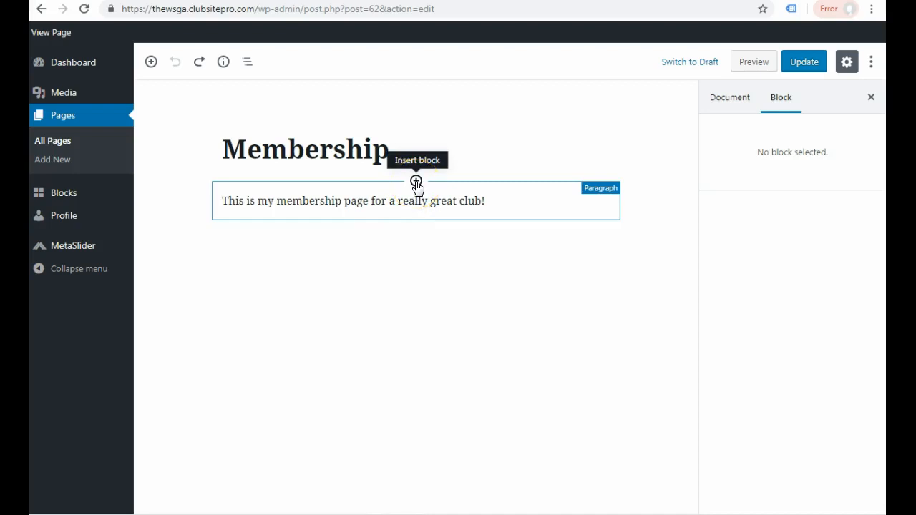
pyautogui.click(416, 181)
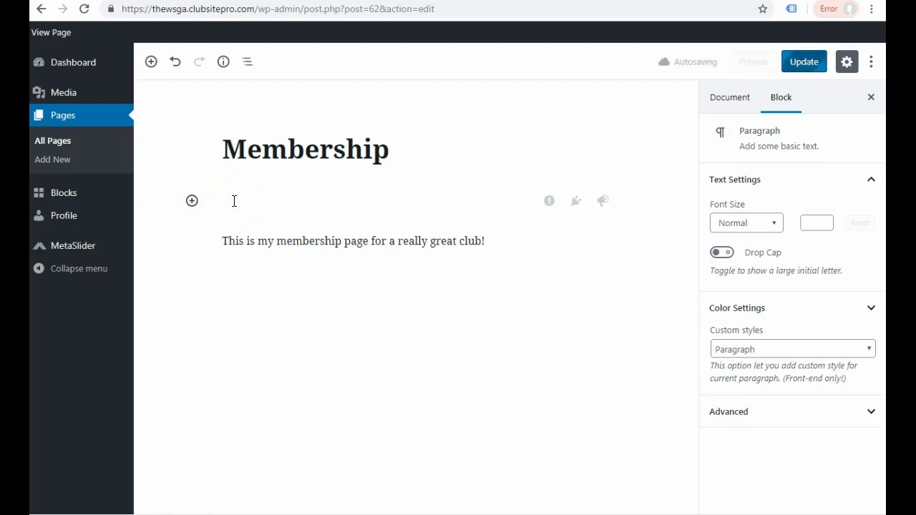
pyautogui.write('This is another block.')
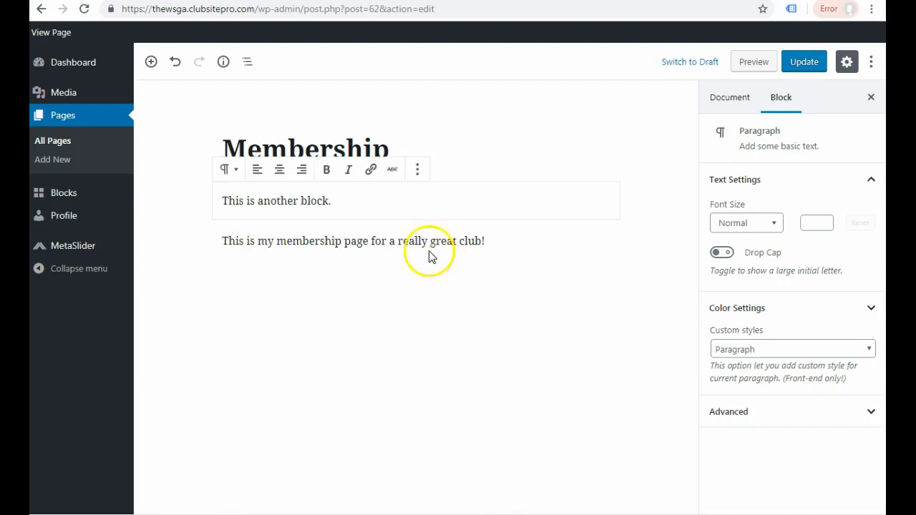
# - Move the "This is another block." paragraph down one position, below the membership text
pyautogui.click(351, 239)
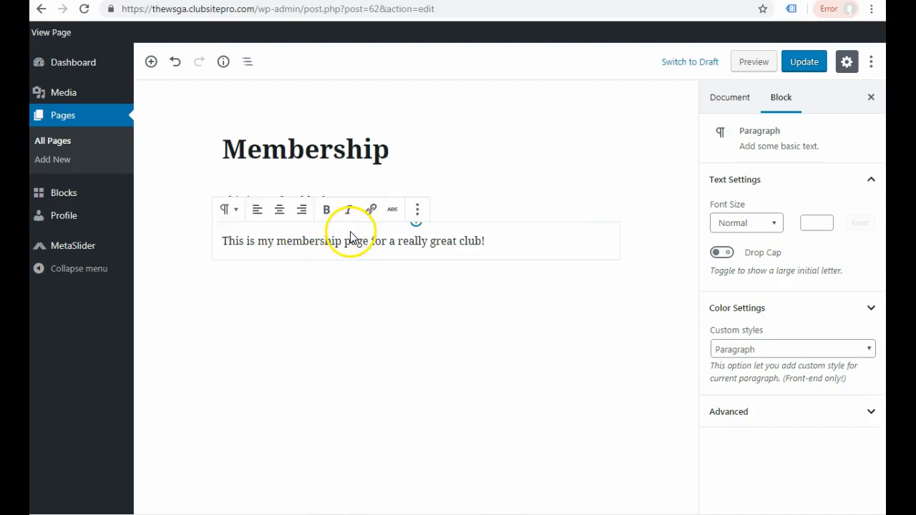
pyautogui.click(522, 195)
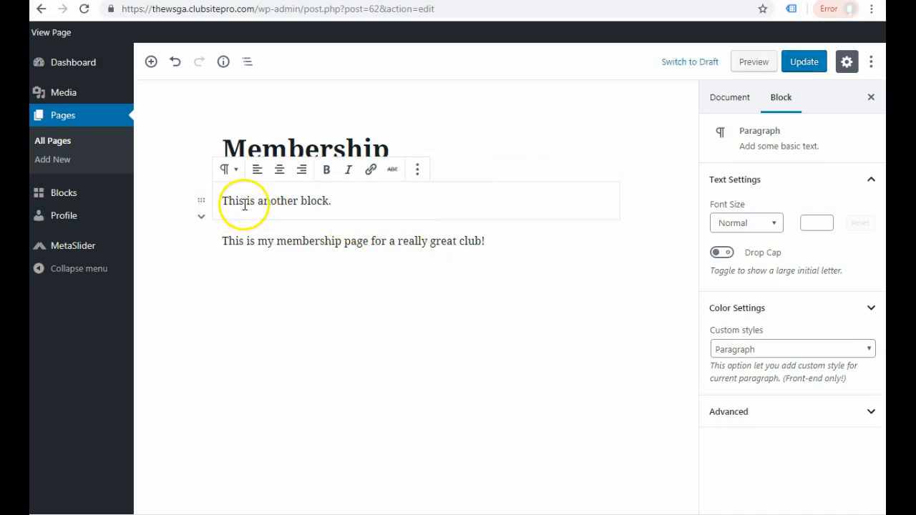
pyautogui.click(203, 222)
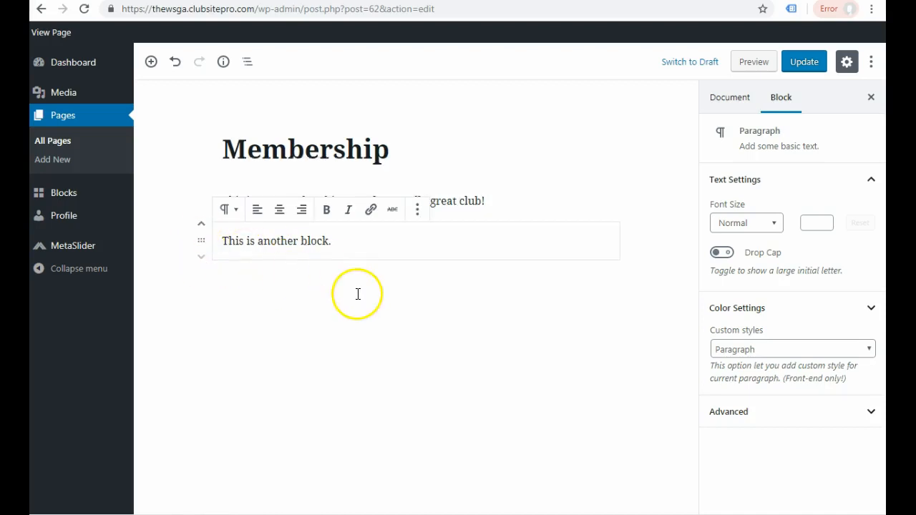
pyautogui.click(355, 245)
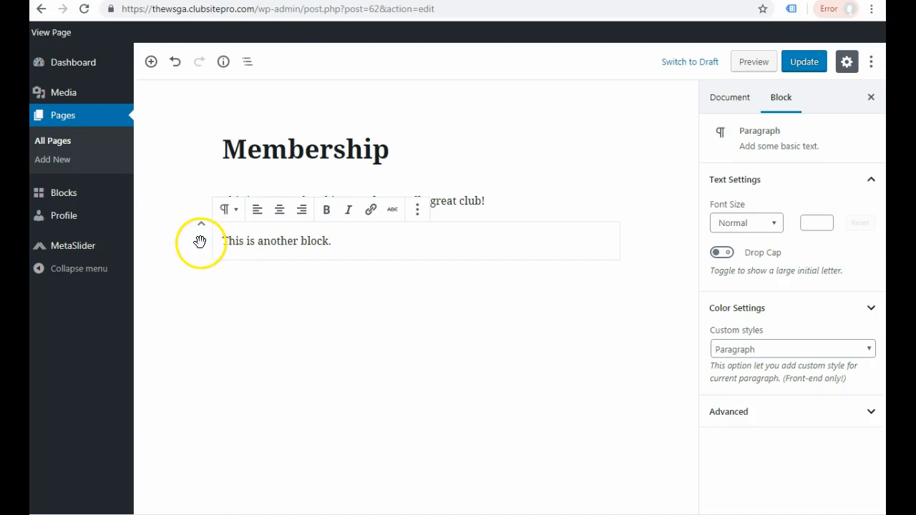
# - Reorder the two paragraphs by their handles, placing the membership text below "This is another block."
pyautogui.moveTo(201, 241); pyautogui.dragTo(194, 204)
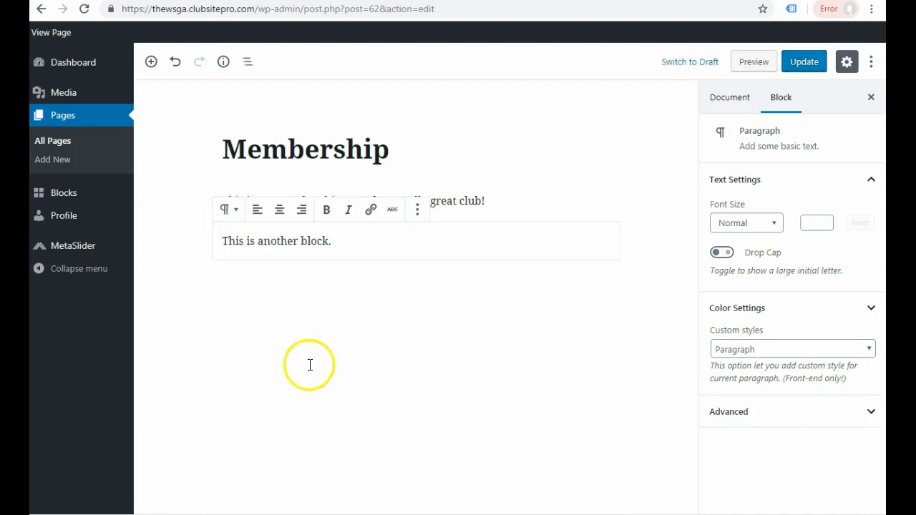
pyautogui.click(489, 202)
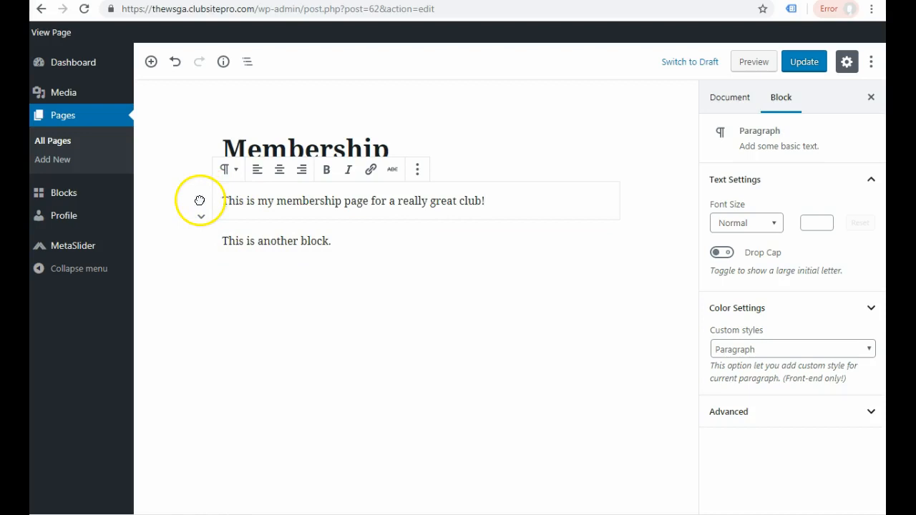
pyautogui.moveTo(203, 207); pyautogui.dragTo(211, 272)
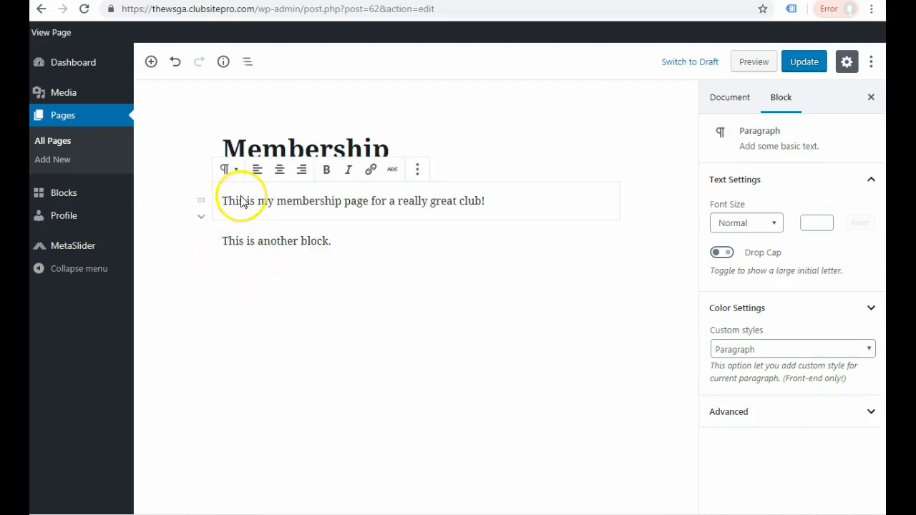
pyautogui.moveTo(200, 200); pyautogui.dragTo(374, 255)
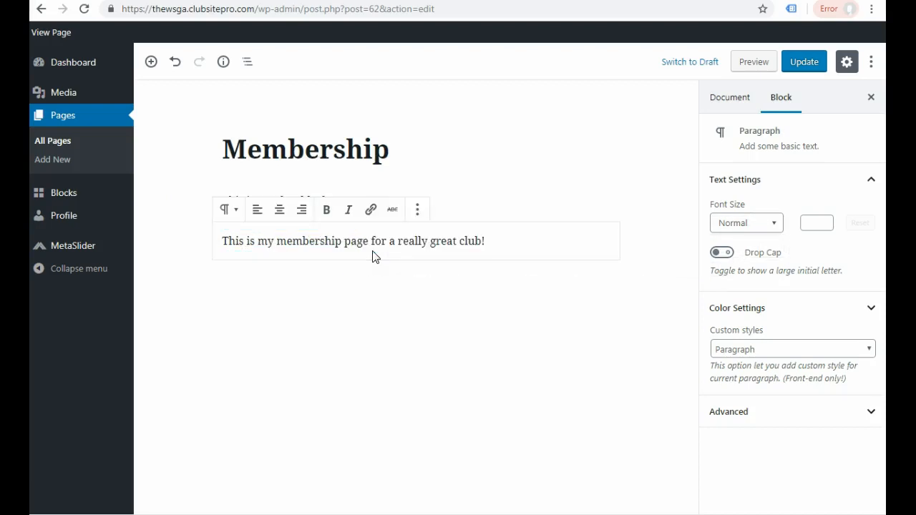
# - Select each of the two paragraph blocks in turn to view its formatting options
pyautogui.click(459, 194)
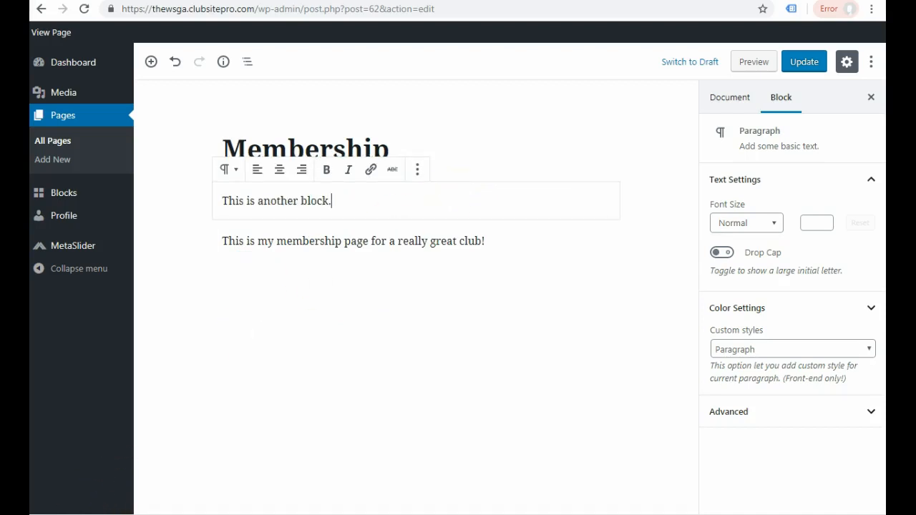
pyautogui.click(379, 240)
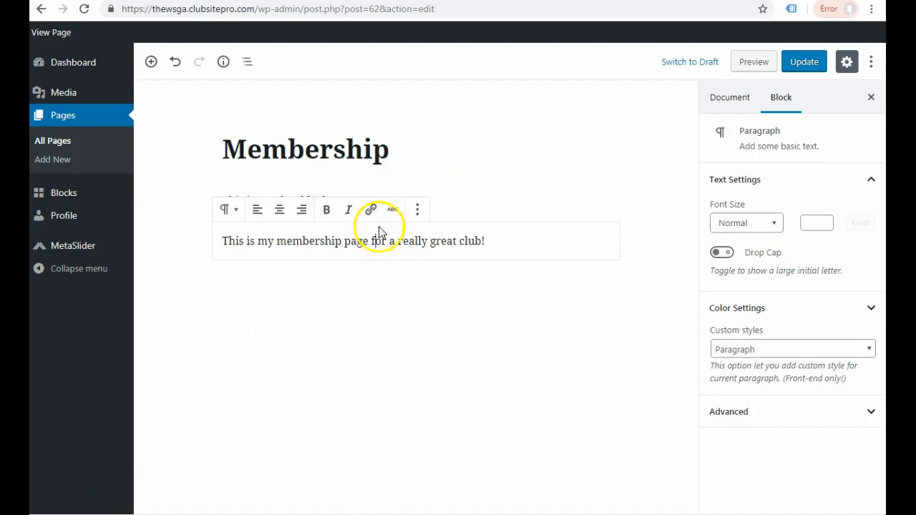
pyautogui.click(474, 200)
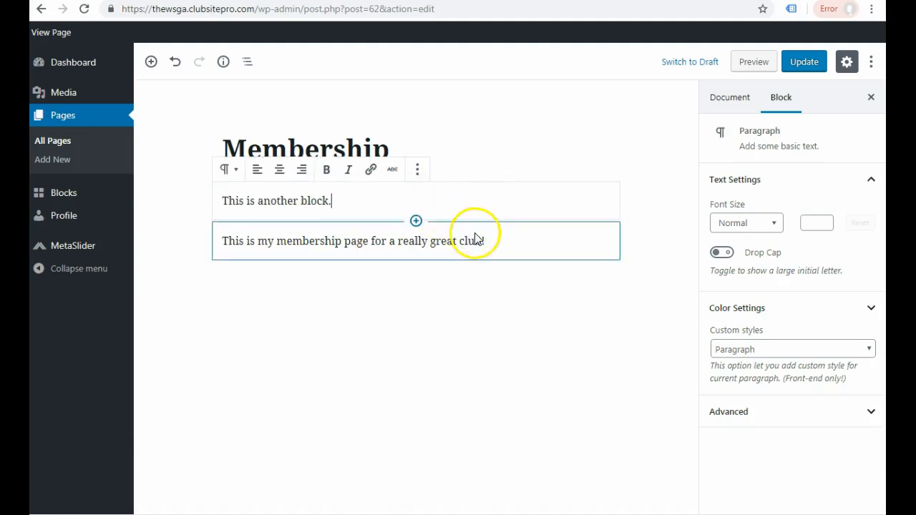
pyautogui.click(471, 240)
pyautogui.click(475, 206)
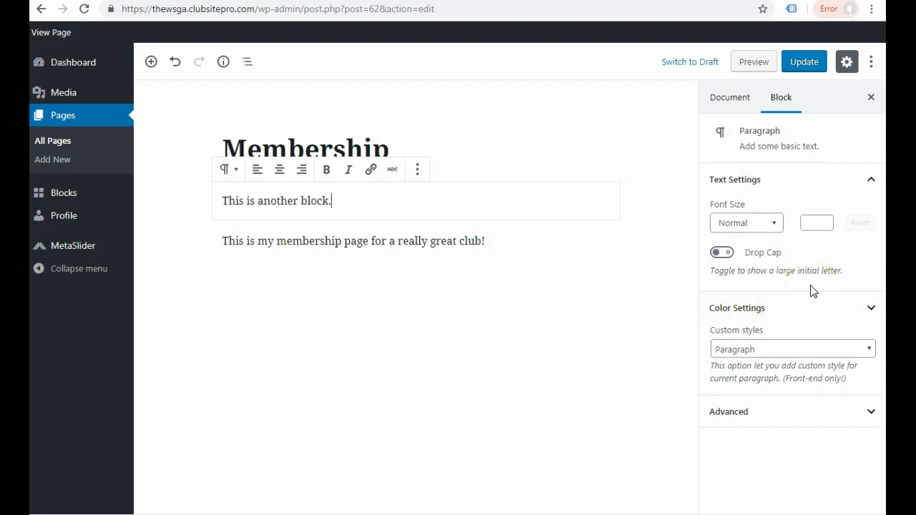
# - Review the font size choices and the additional CSS class option for the "This is another block." paragraph
pyautogui.click(777, 224)
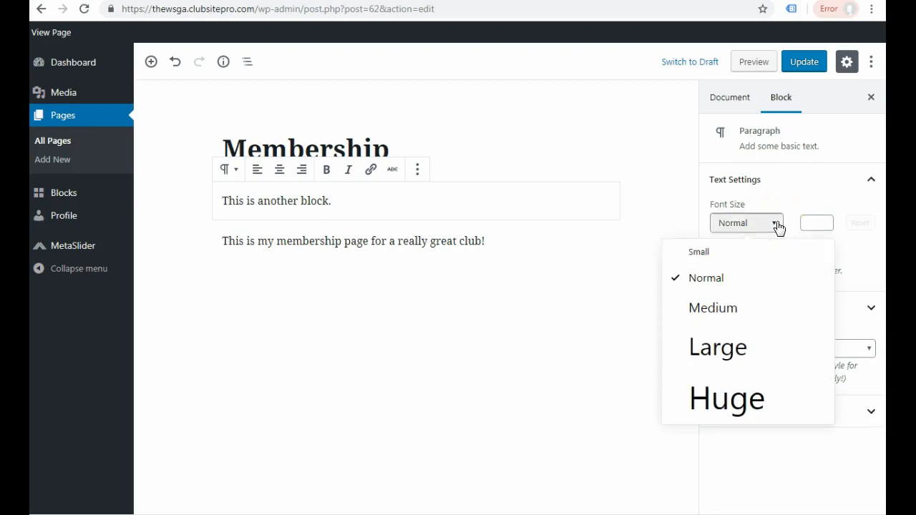
pyautogui.click(778, 228)
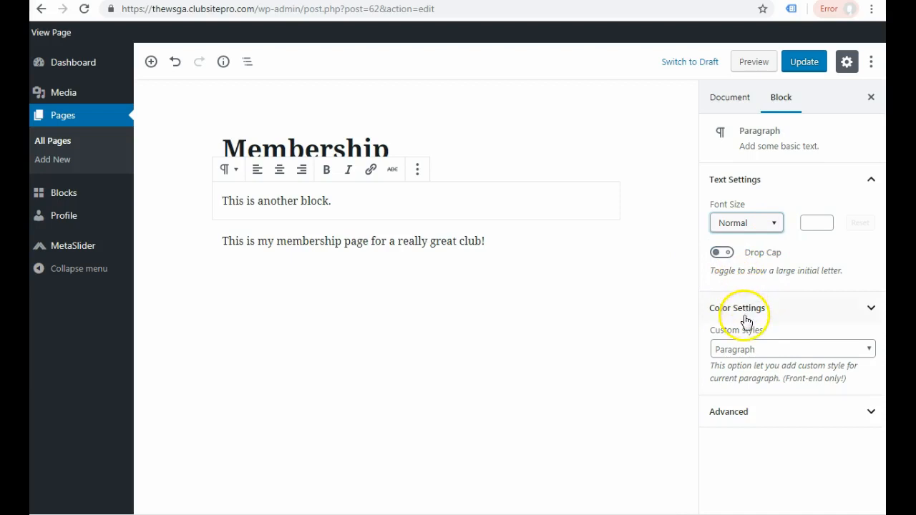
pyautogui.click(866, 414)
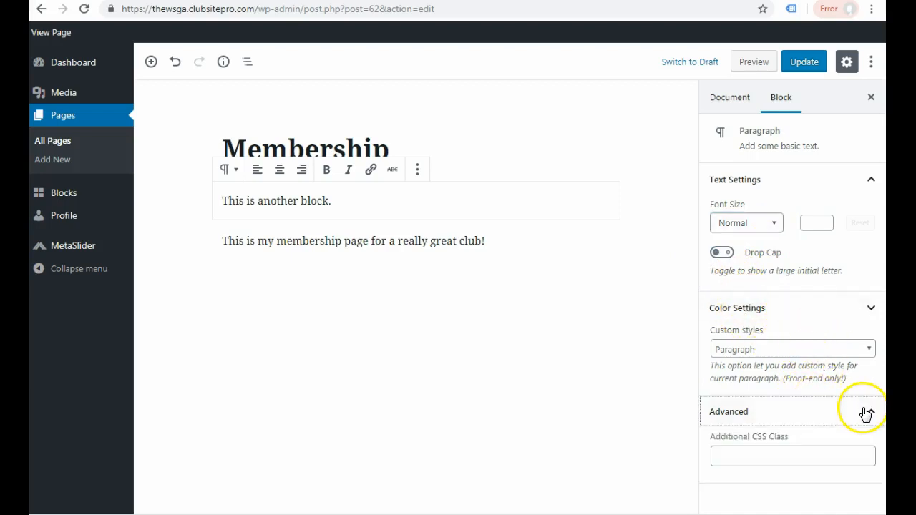
pyautogui.click(730, 451)
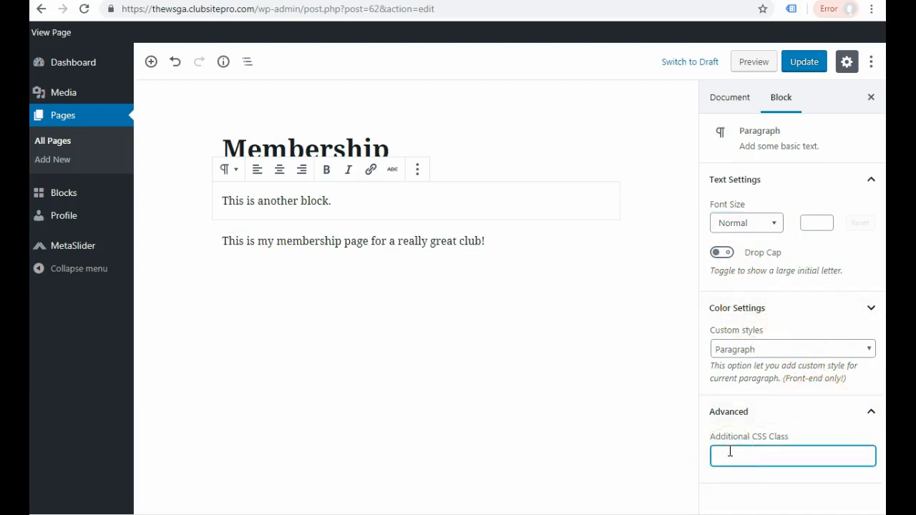
# - Compare the block settings of both paragraphs and deselect the blocks
pyautogui.click(411, 240)
pyautogui.click(472, 202)
pyautogui.click(473, 240)
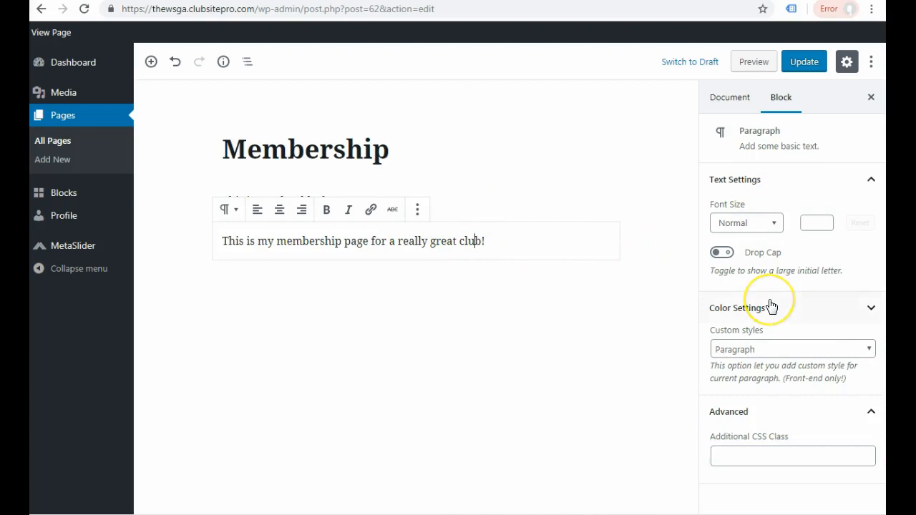
pyautogui.click(465, 202)
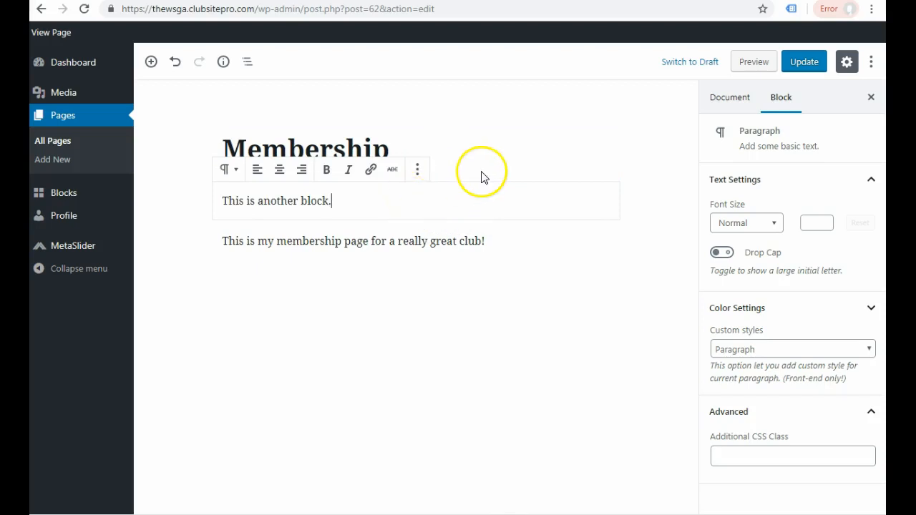
pyautogui.click(198, 277)
# - Insert an empty block between the page title and the "This is another block." paragraph
pyautogui.moveTo(413, 191)
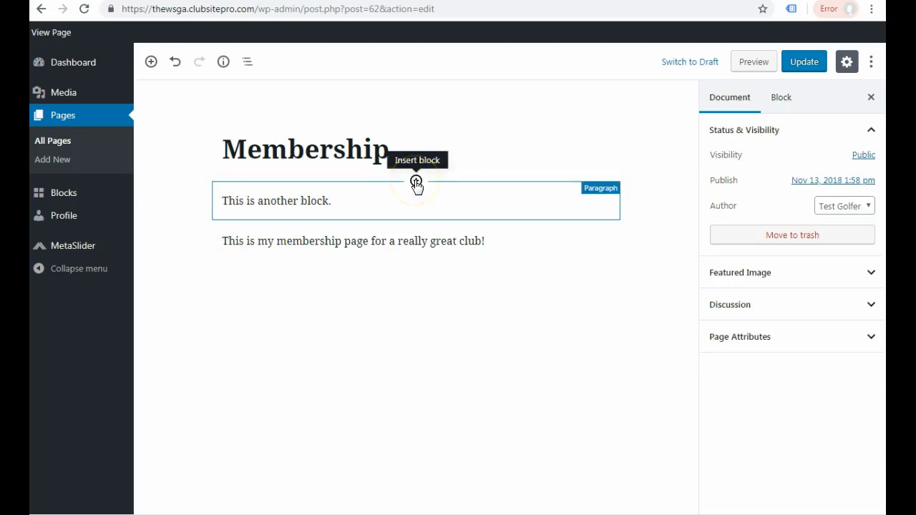
pyautogui.click(415, 182)
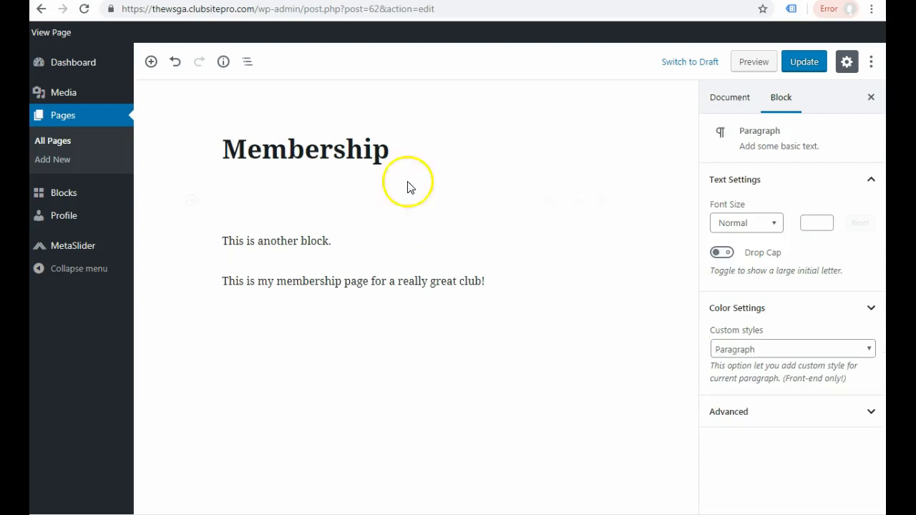
pyautogui.click(253, 198)
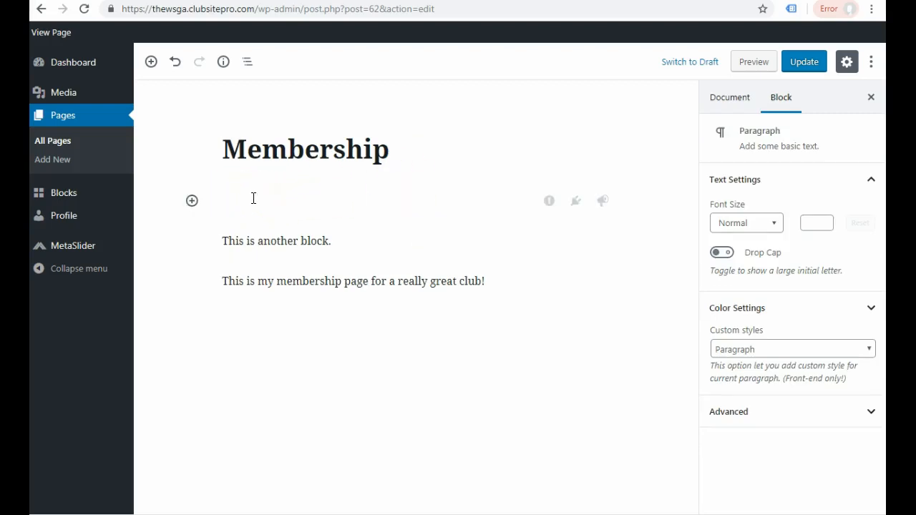
# - Browse the block types available for the empty block, including the Common Blocks category
pyautogui.click(192, 203)
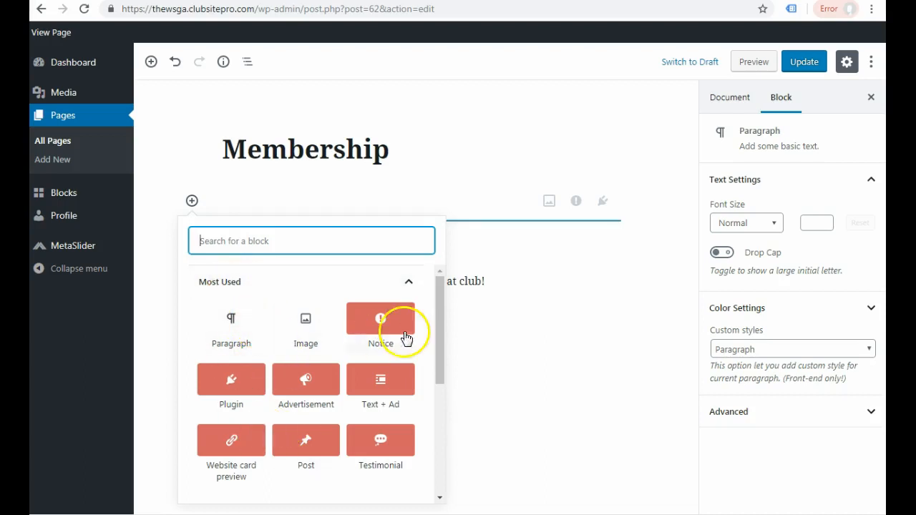
pyautogui.moveTo(437, 334); pyautogui.dragTo(446, 439)
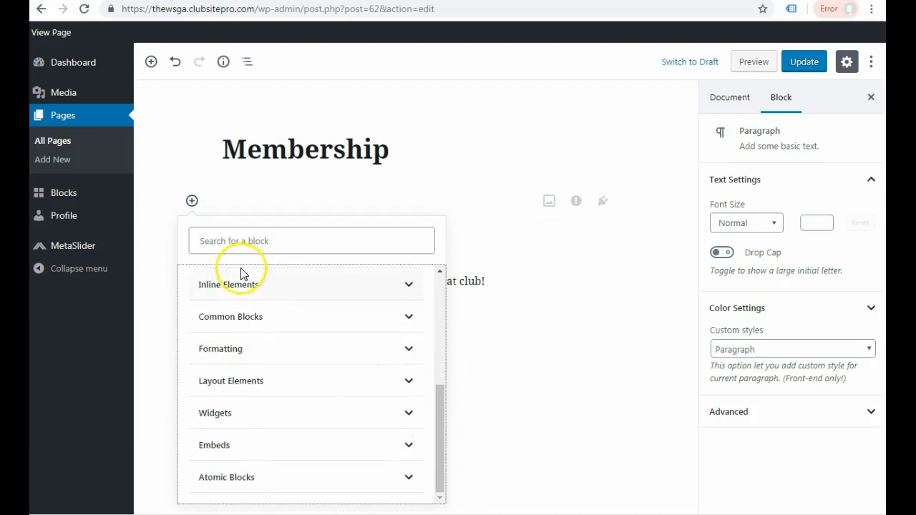
pyautogui.click(238, 320)
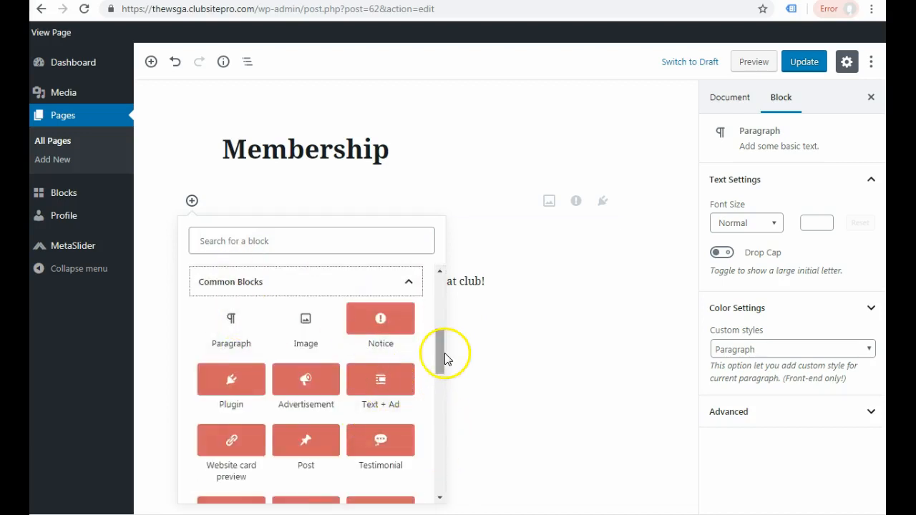
pyautogui.moveTo(443, 357); pyautogui.dragTo(443, 303)
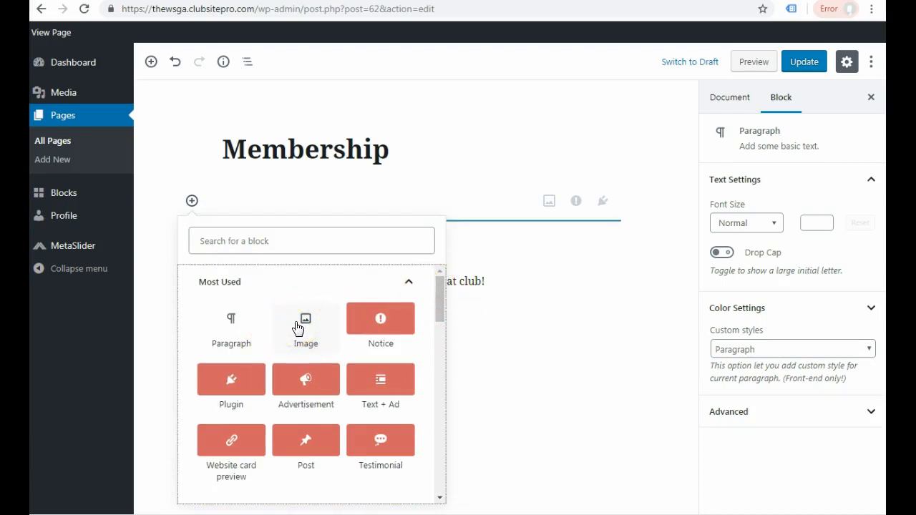
# - Search the block library for "image" and turn the empty block into an Image block
pyautogui.click(215, 241)
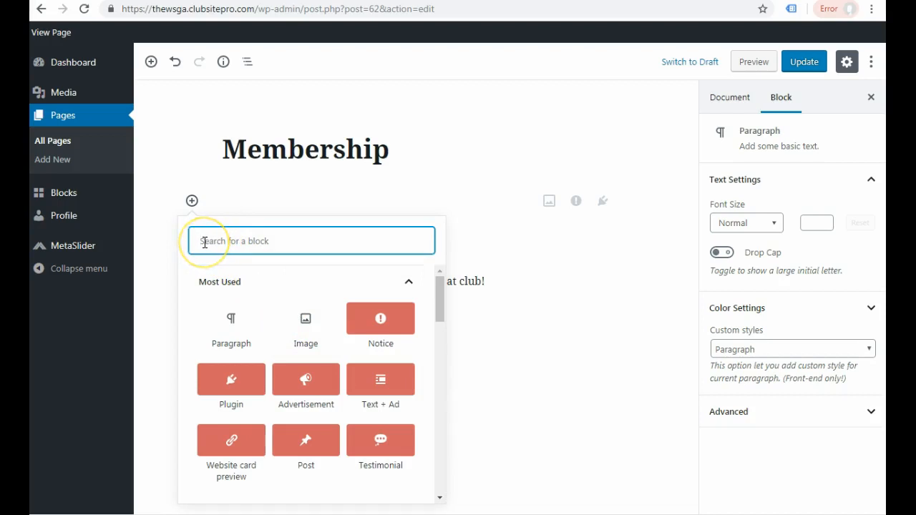
pyautogui.write('image')
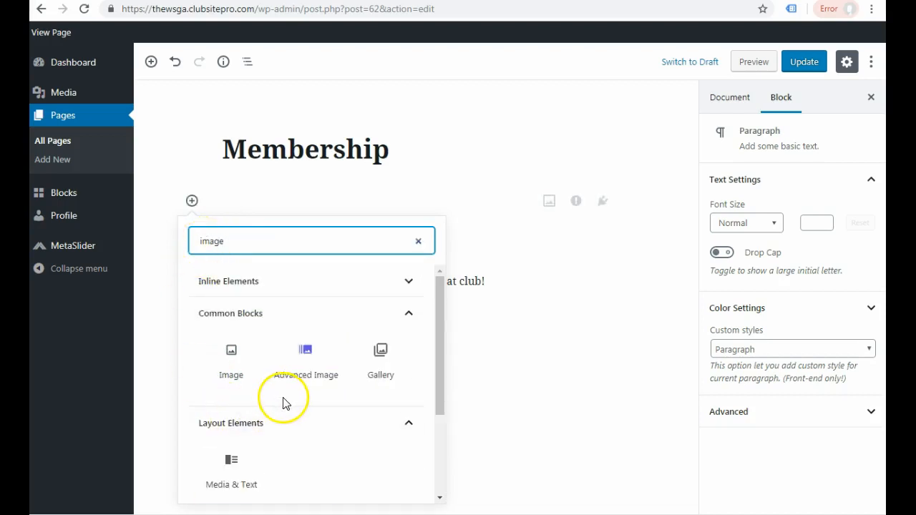
pyautogui.click(231, 358)
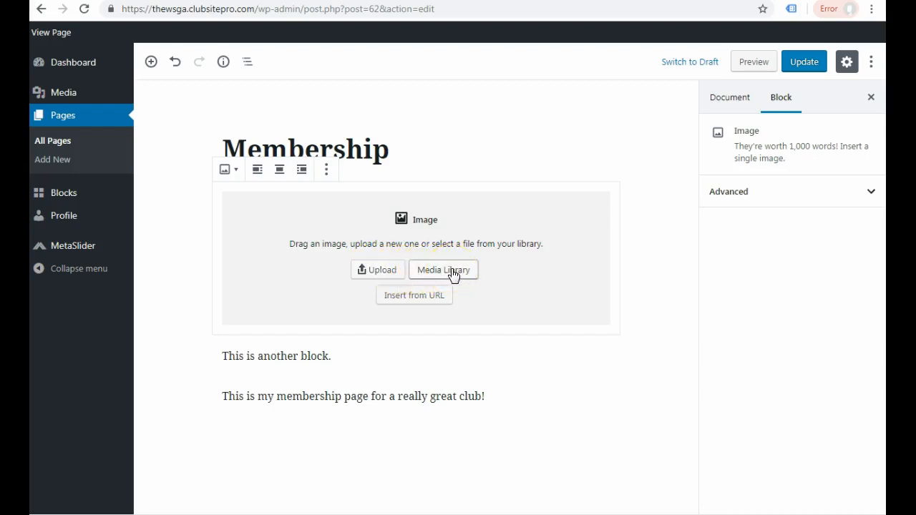
# - Upload The-Home-Course-map.png from the computer into the Image block
pyautogui.click(408, 304)
pyautogui.click(370, 275)
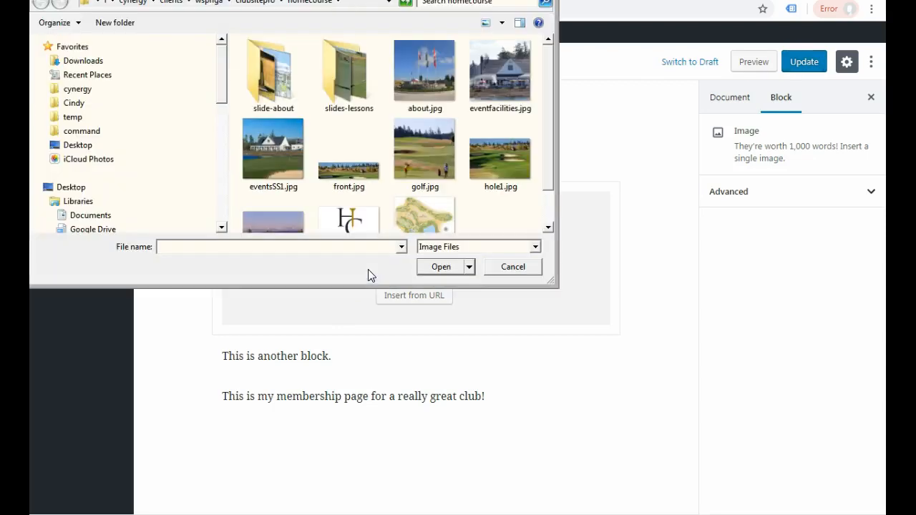
pyautogui.scroll(-1, 546, 179)
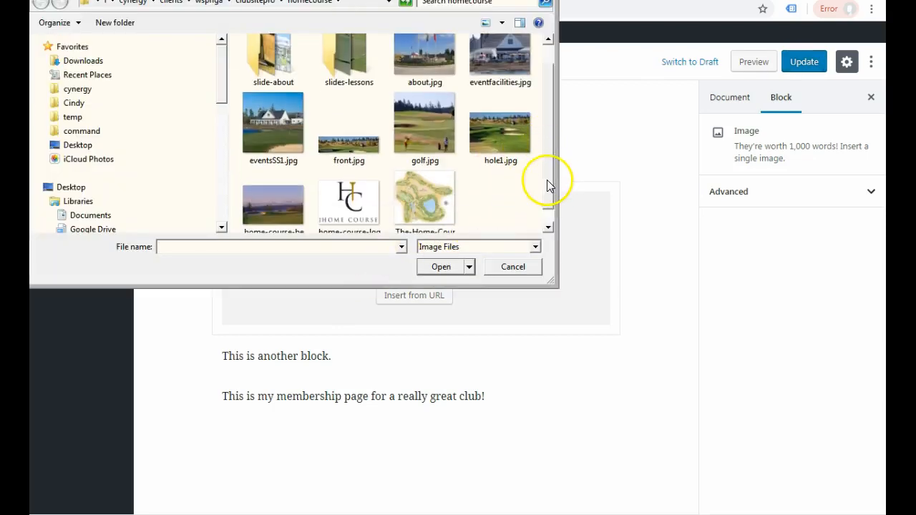
pyautogui.click(422, 199)
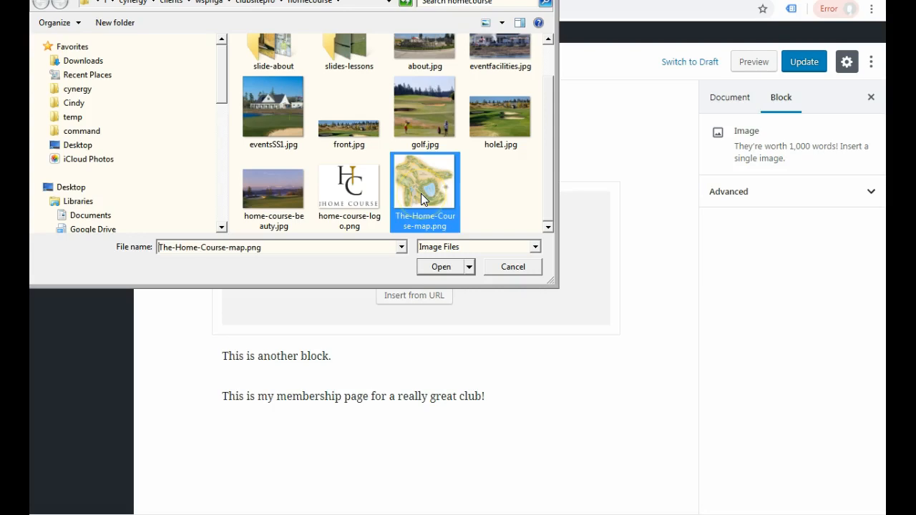
pyautogui.click(438, 265)
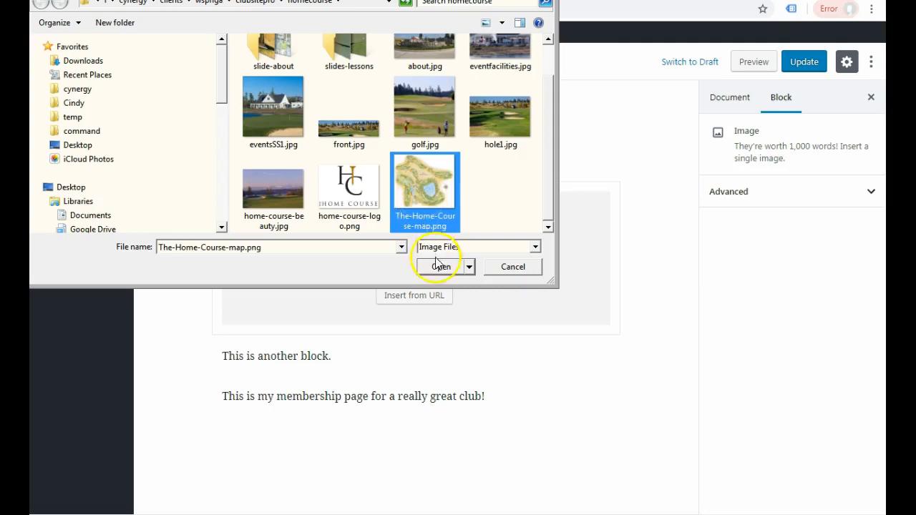
# - Update the Membership page with the course map image and review the published page down to the paragraphs below the map
pyautogui.moveTo(695, 288); pyautogui.dragTo(689, 348)
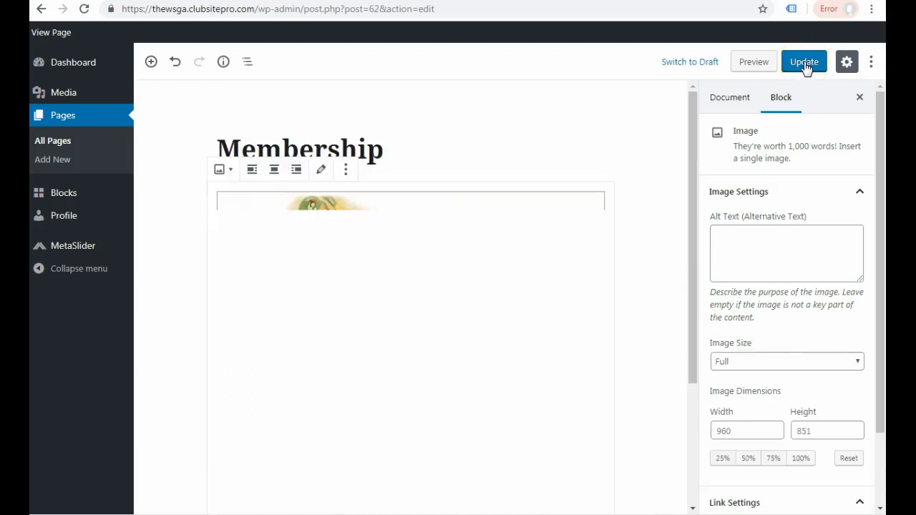
pyautogui.click(805, 63)
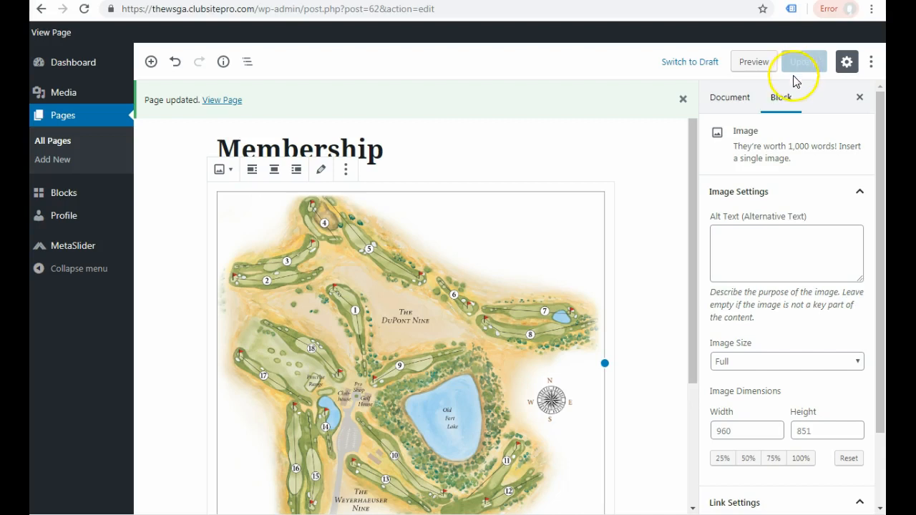
pyautogui.click(219, 104)
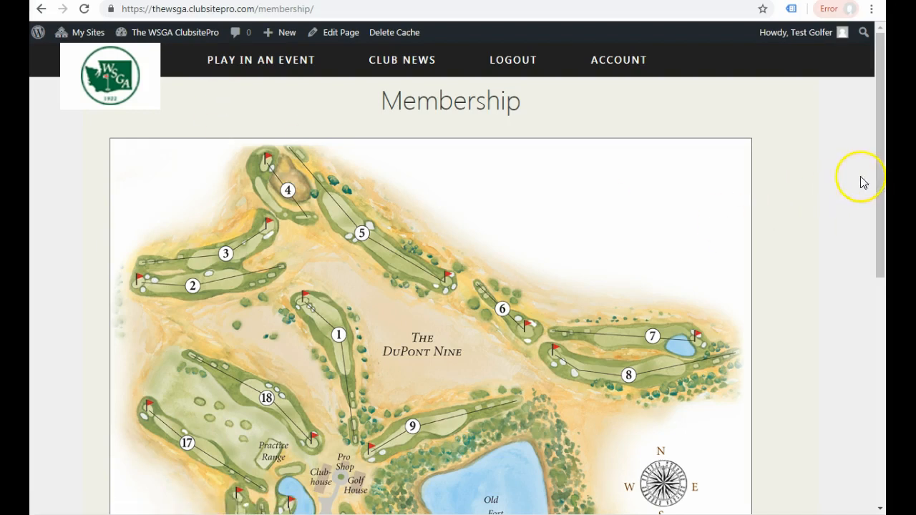
pyautogui.moveTo(880, 172); pyautogui.dragTo(880, 322)
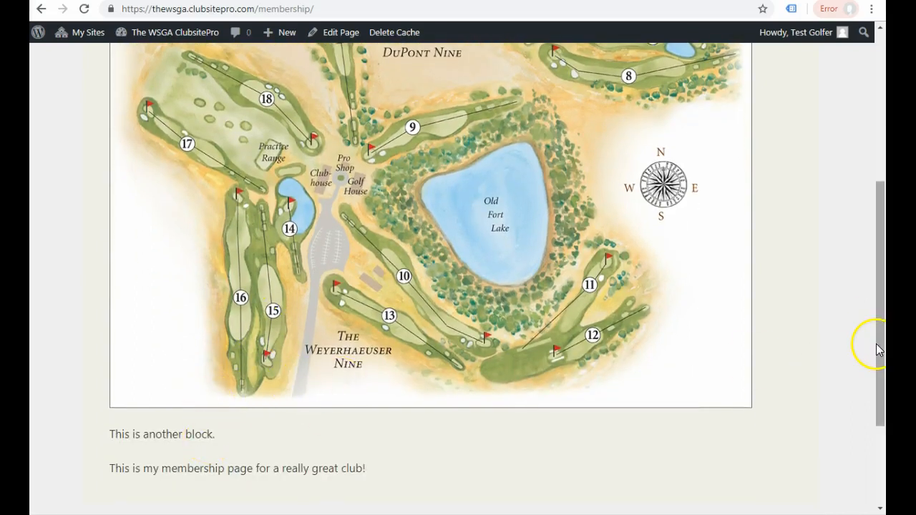
pyautogui.moveTo(880, 341); pyautogui.dragTo(879, 190)
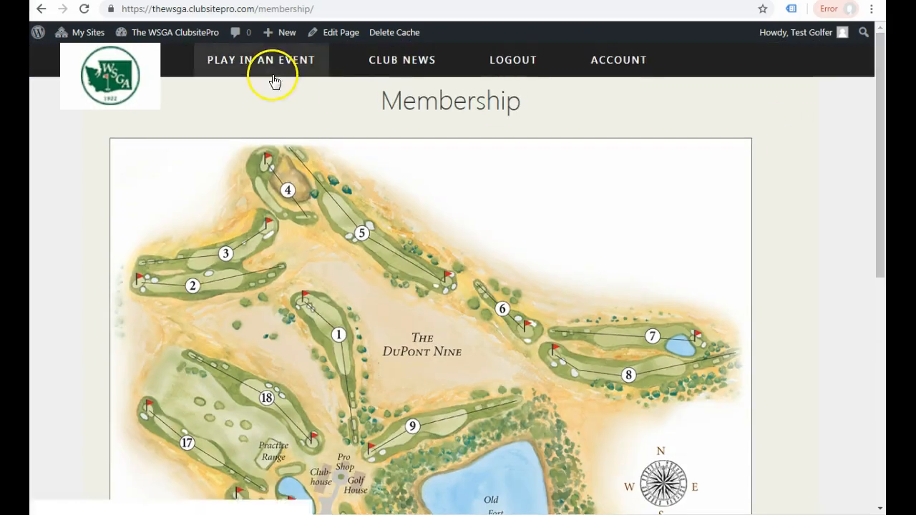
# - Reopen the Membership page for editing and move the course map Image block between the "This is another block." and "This is my membership page" paragraphs
pyautogui.click(331, 36)
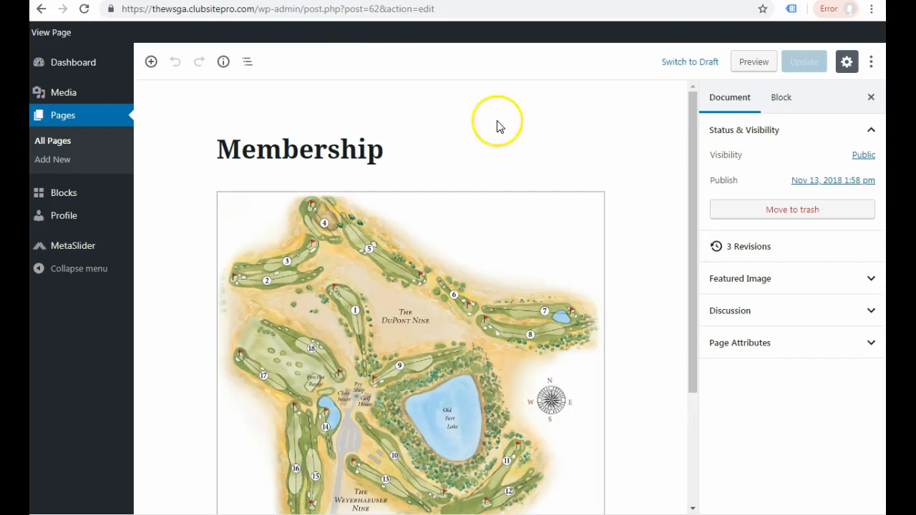
pyautogui.scroll(-1, 694, 236)
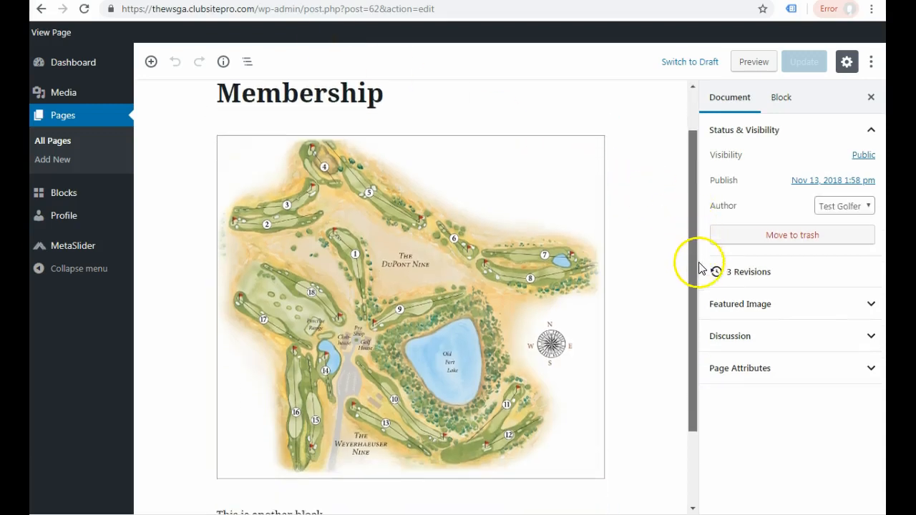
pyautogui.click(310, 250)
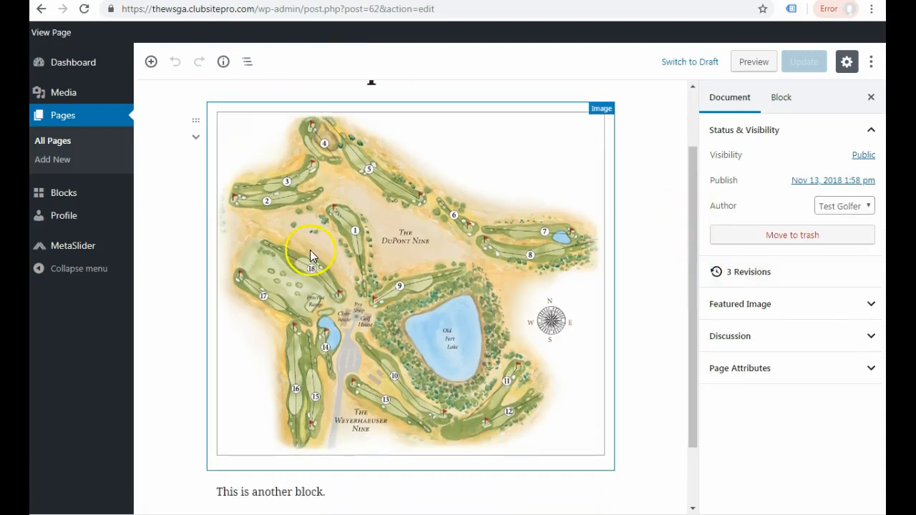
pyautogui.click(198, 124)
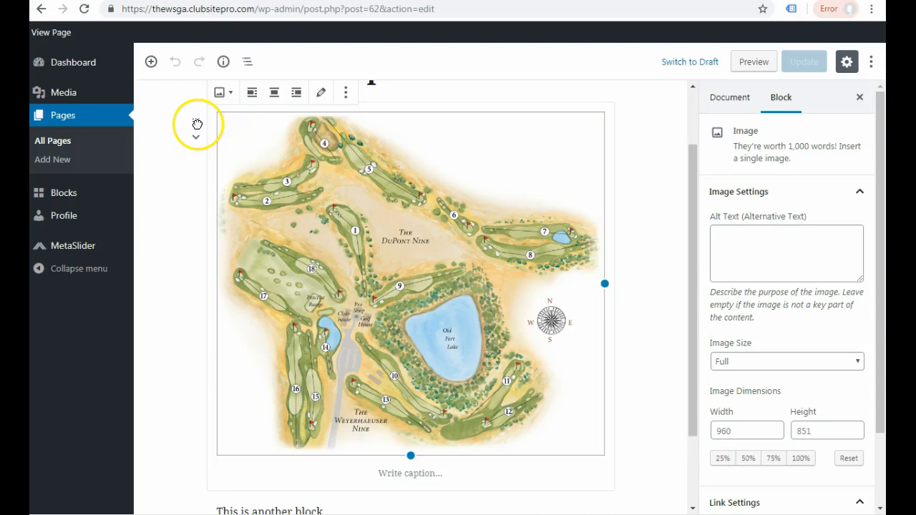
pyautogui.moveTo(197, 125); pyautogui.dragTo(238, 430)
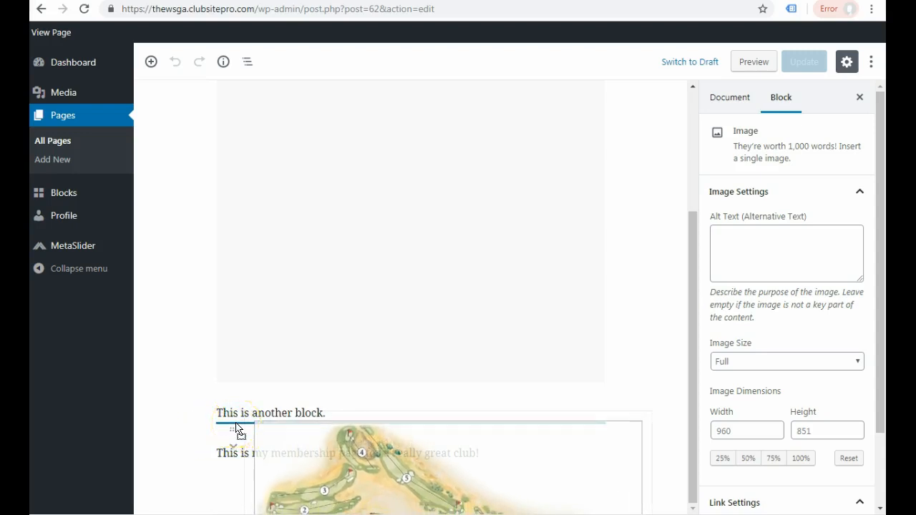
pyautogui.moveTo(236, 428); pyautogui.dragTo(238, 429)
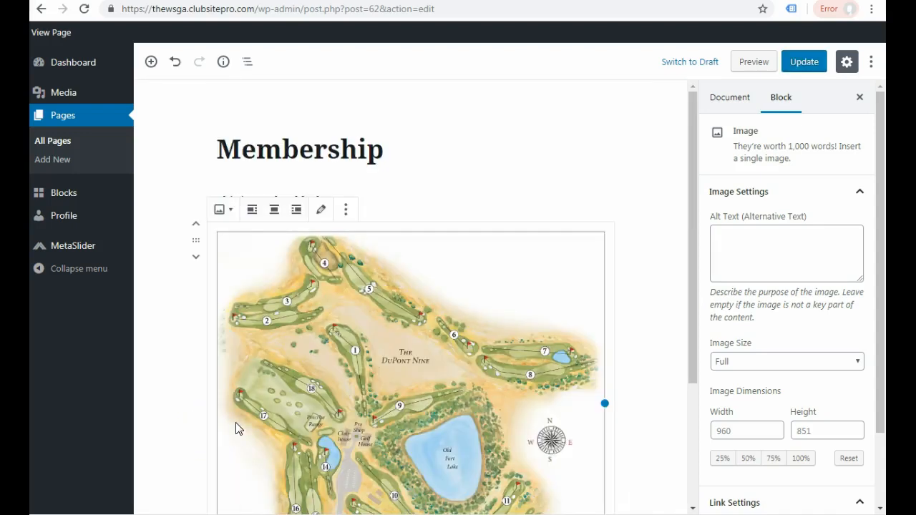
pyautogui.click(655, 262)
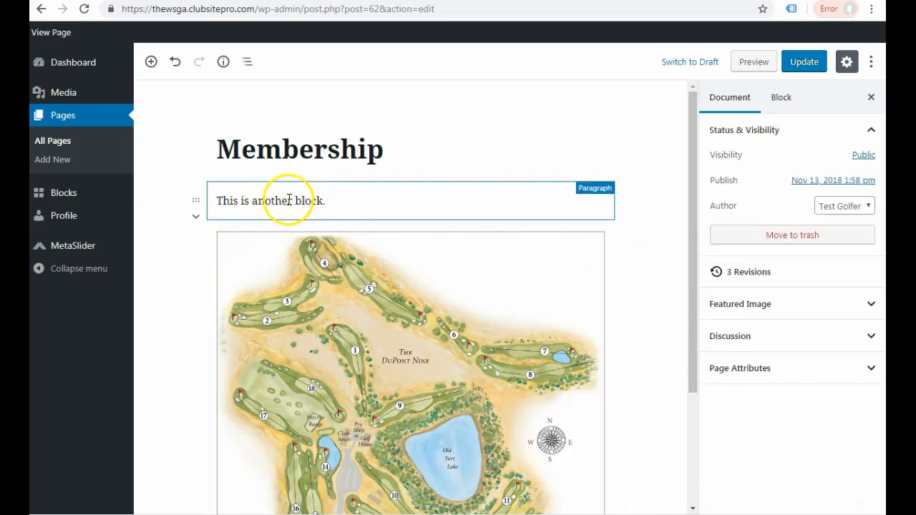
pyautogui.moveTo(695, 304); pyautogui.dragTo(689, 415)
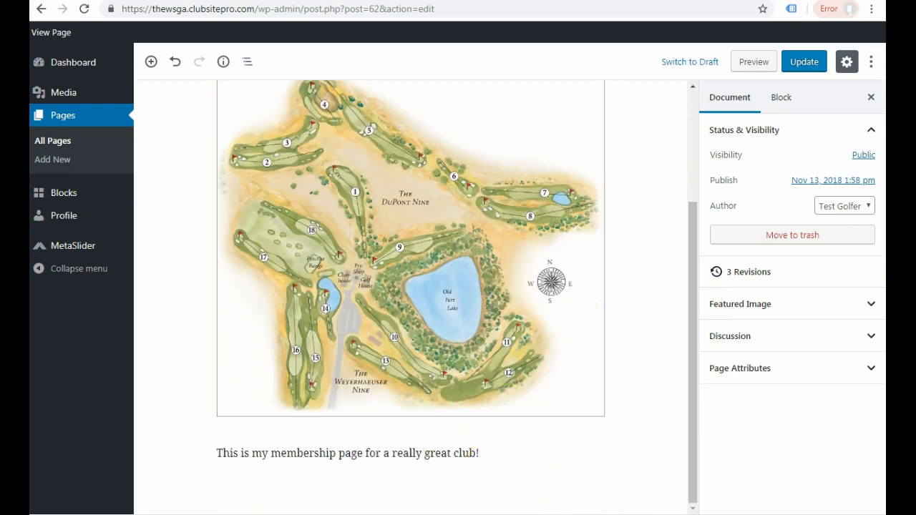
# - Save the reordered Membership page and check the new block order on the live page
pyautogui.click(804, 63)
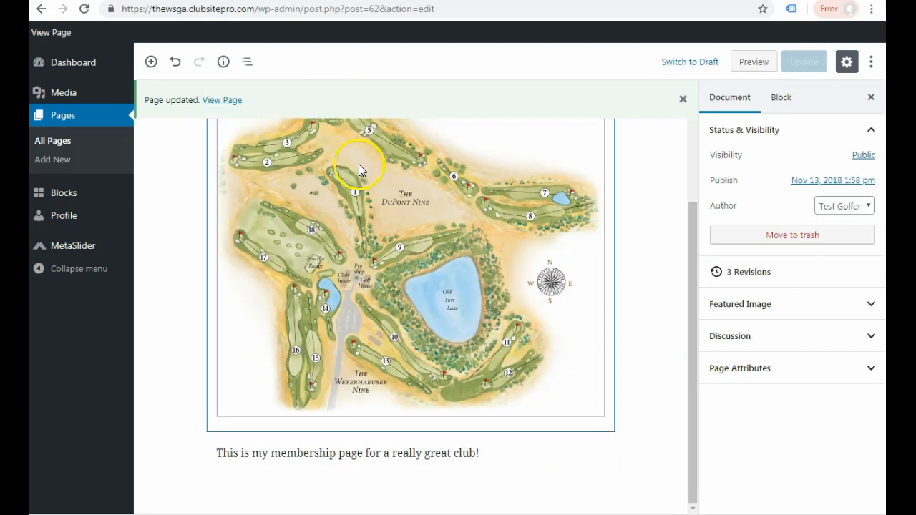
pyautogui.click(221, 103)
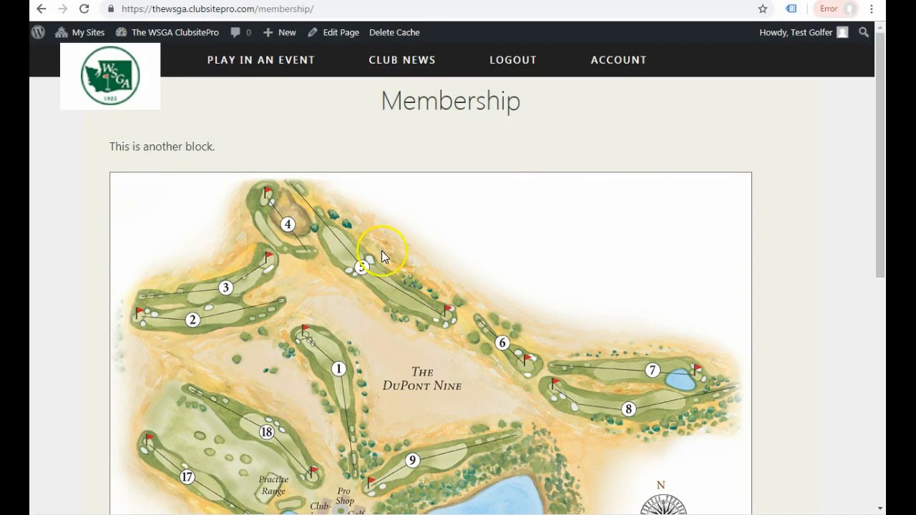
pyautogui.moveTo(880, 247); pyautogui.dragTo(880, 448)
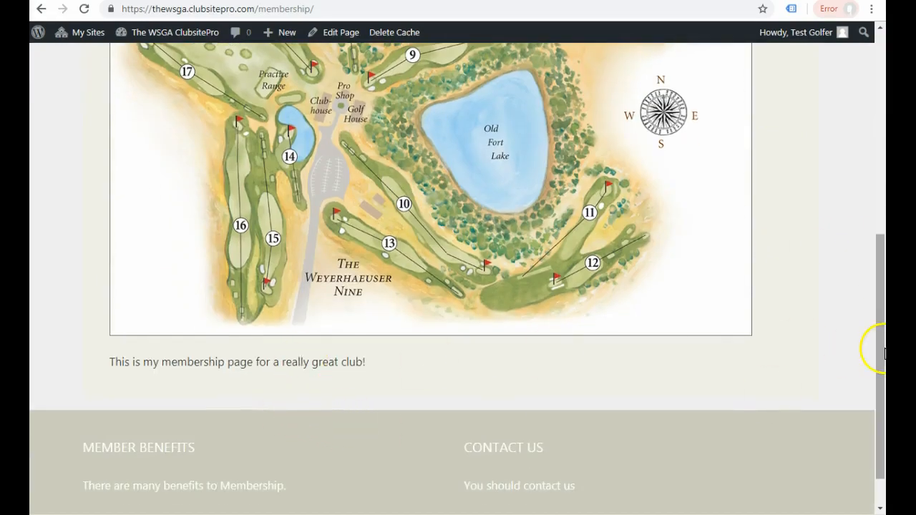
pyautogui.scroll(1, 882, 306)
pyautogui.moveTo(881, 306); pyautogui.dragTo(853, 133)
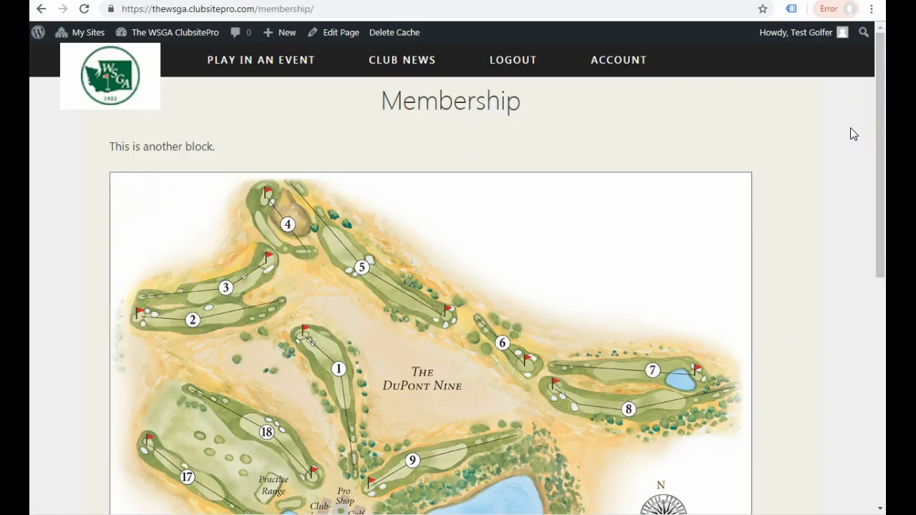